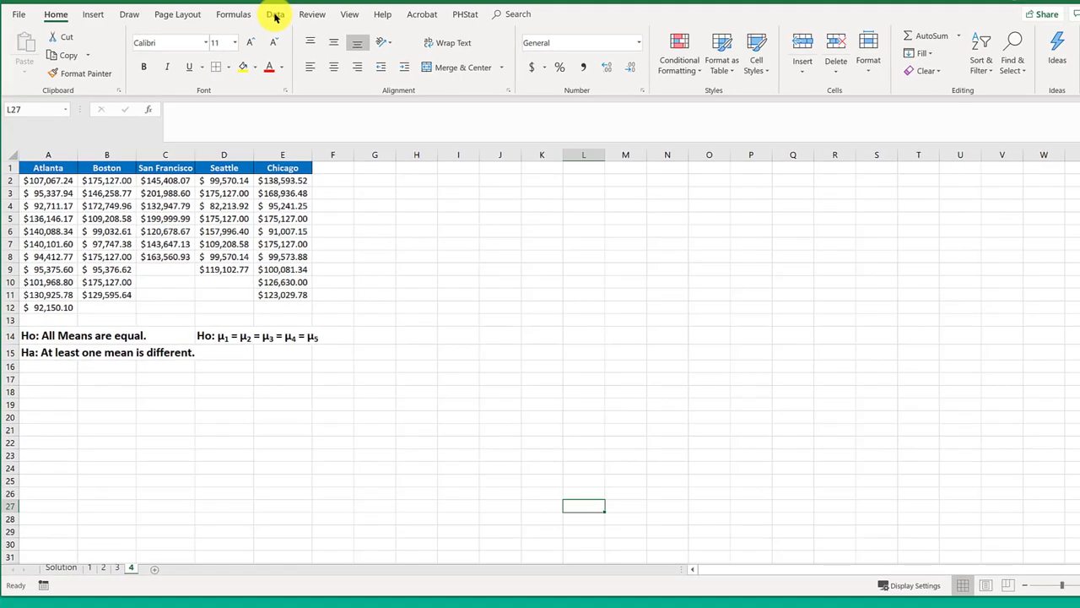
# Open the Anova: Single Factor tool from Data Analysis on the Data tab
pyautogui.click(275, 15)
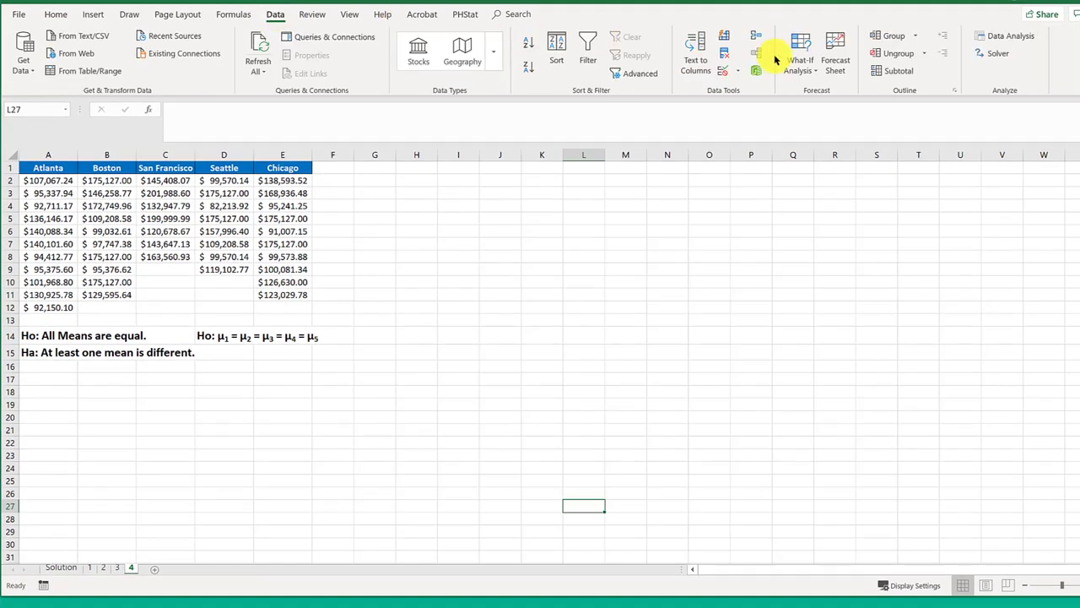
pyautogui.click(1016, 38)
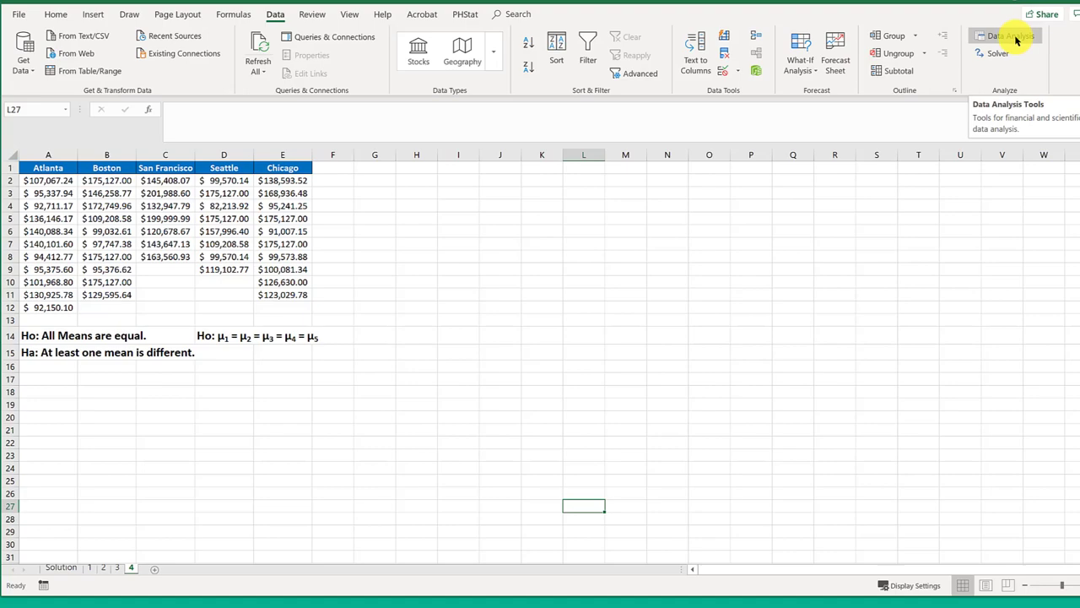
pyautogui.click(1016, 38)
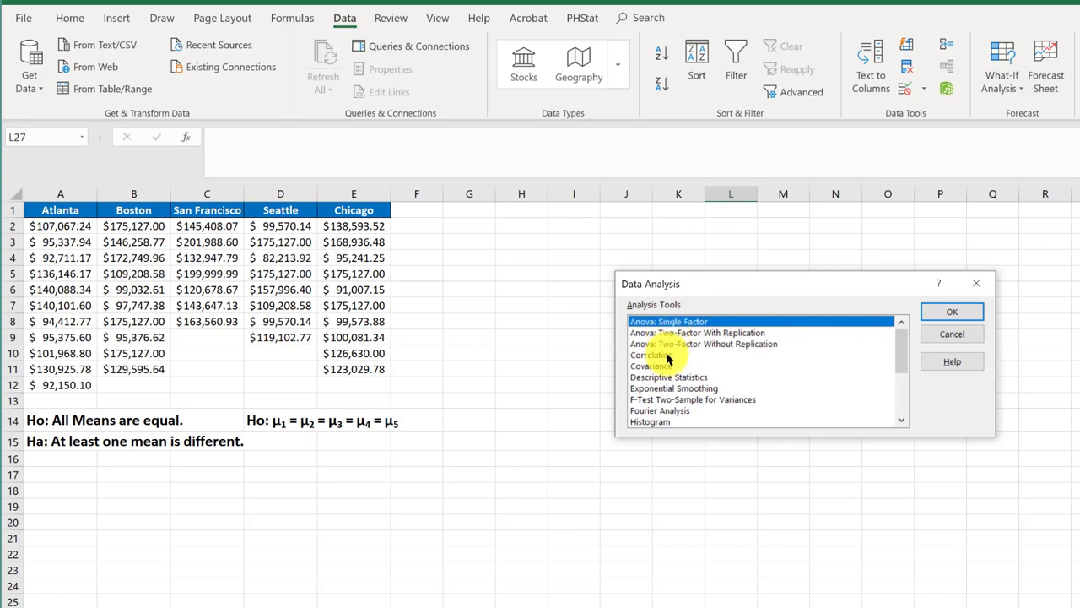
pyautogui.click(944, 311)
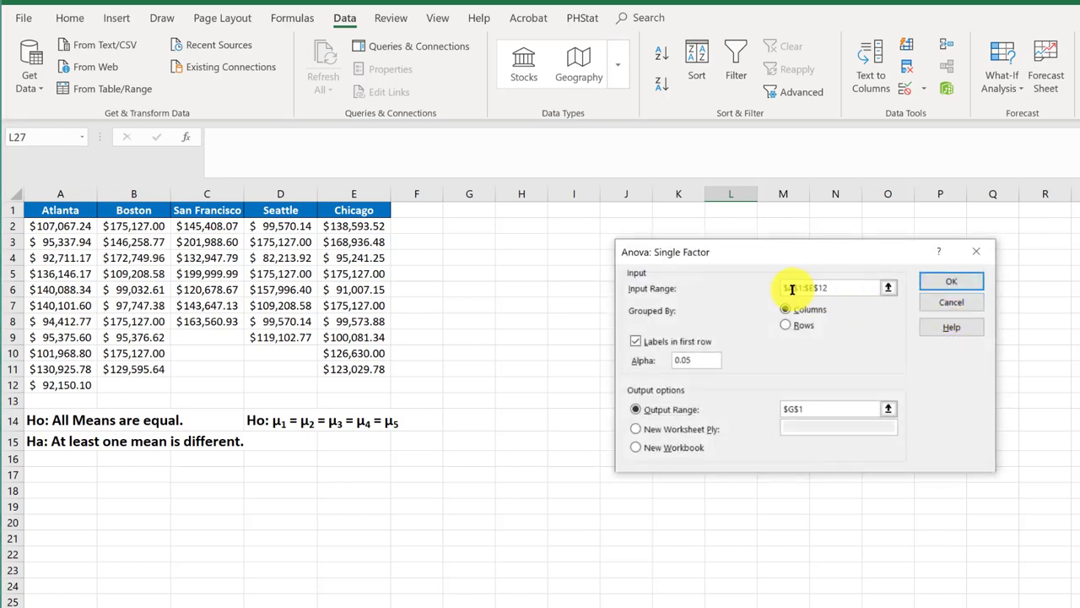
# Set input range $A$1:$E$12 with labels in first row and output range $G$1
pyautogui.press('Delete')
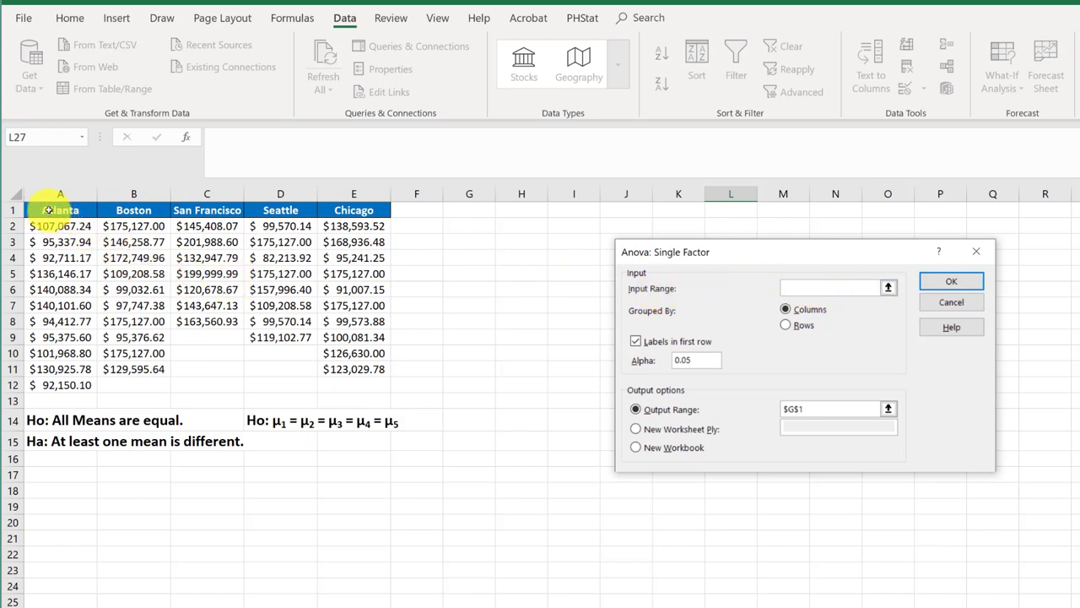
pyautogui.moveTo(48, 211); pyautogui.dragTo(338, 389)
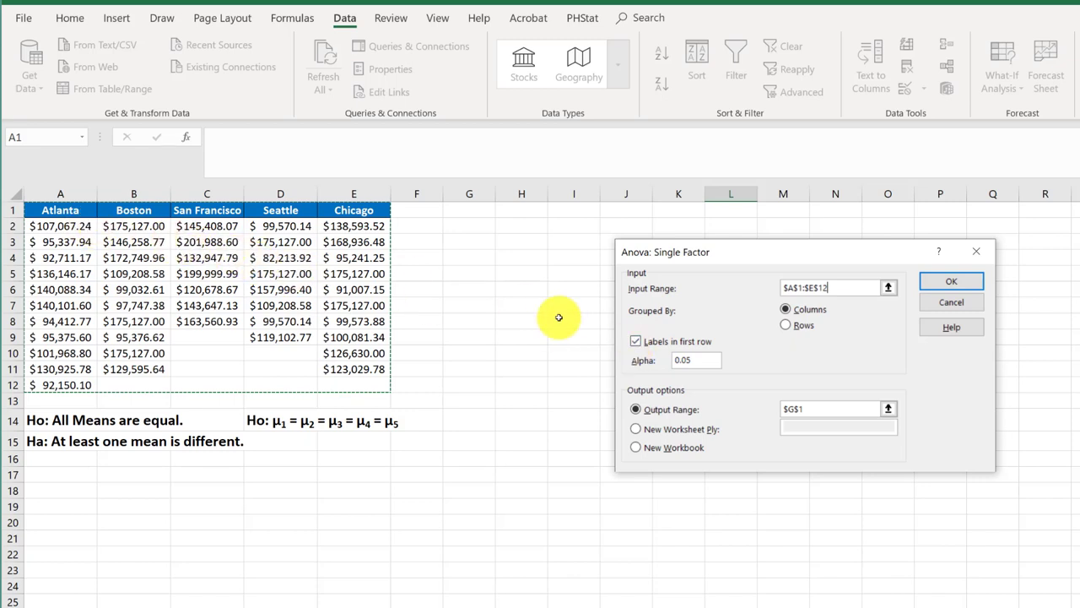
pyautogui.click(636, 342)
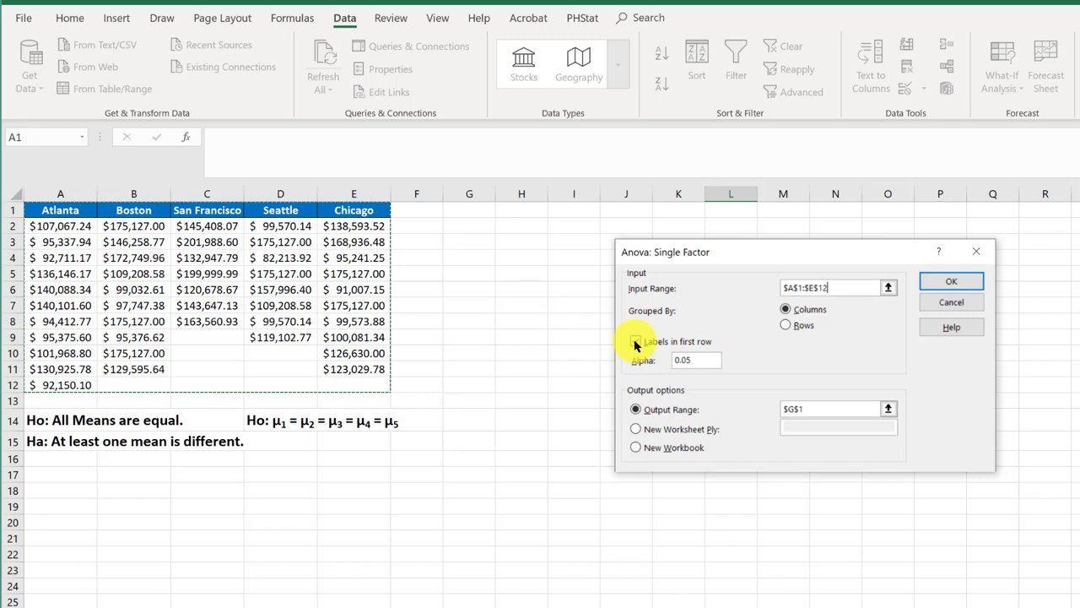
pyautogui.click(635, 342)
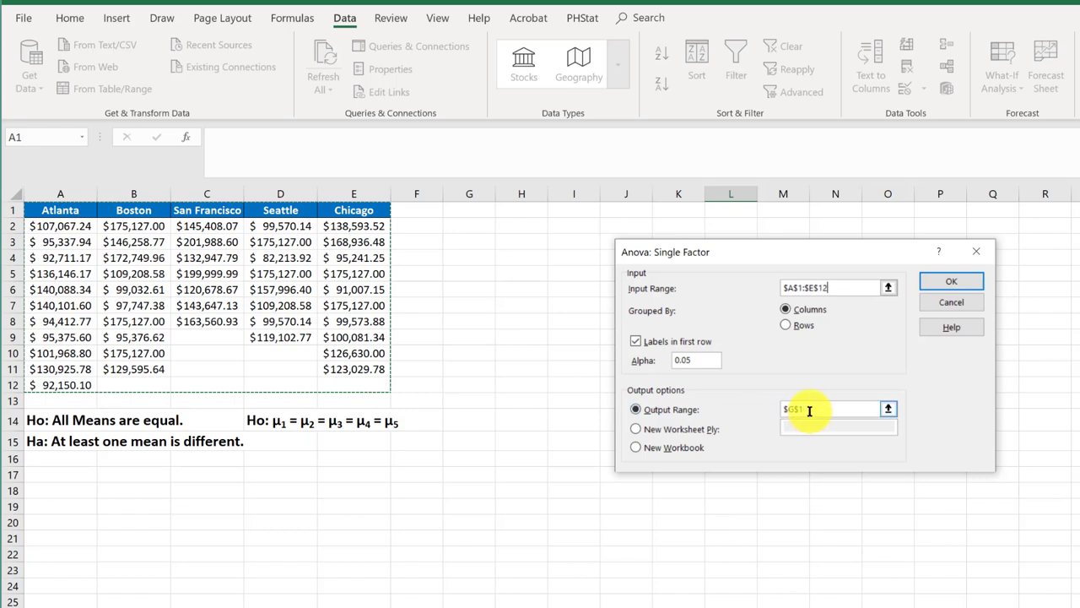
pyautogui.click(785, 409)
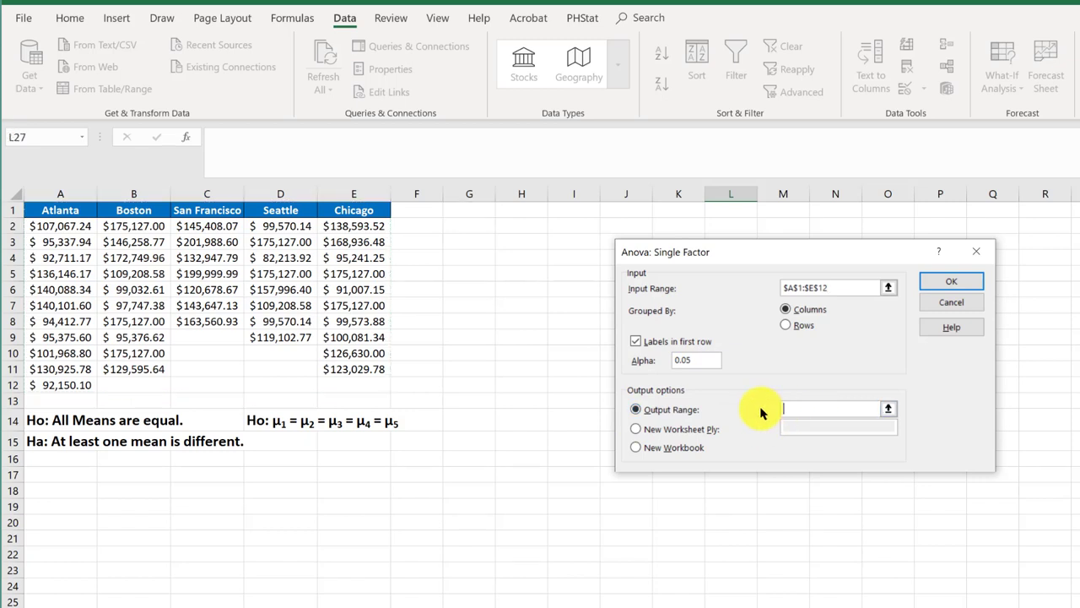
pyautogui.click(473, 210)
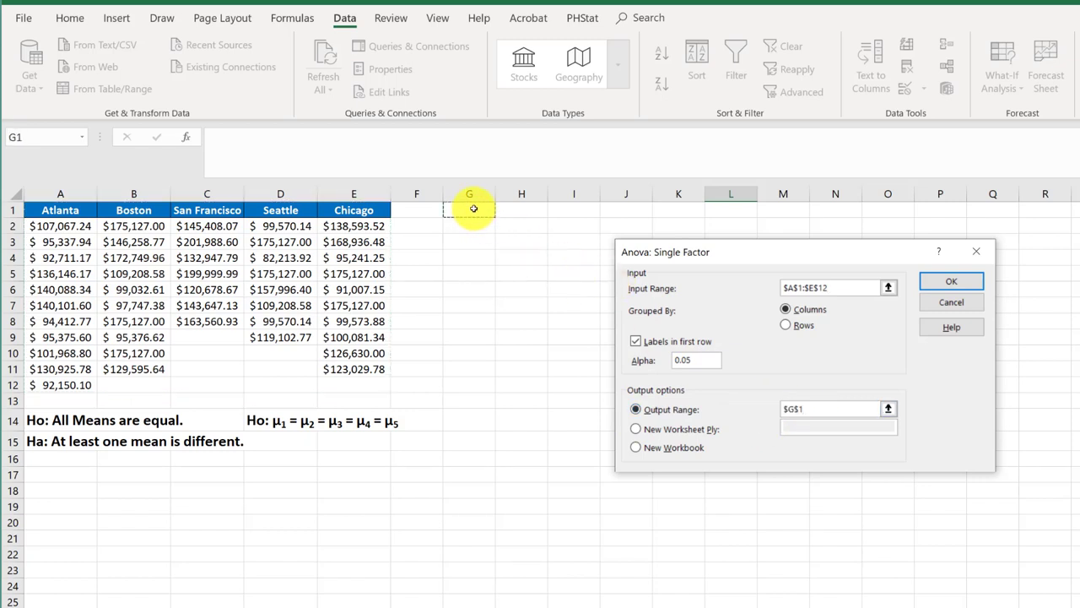
# Run the ANOVA, producing F 2.471603, P-value 0.059458 and F crit 2.599969 from G1
pyautogui.click(970, 281)
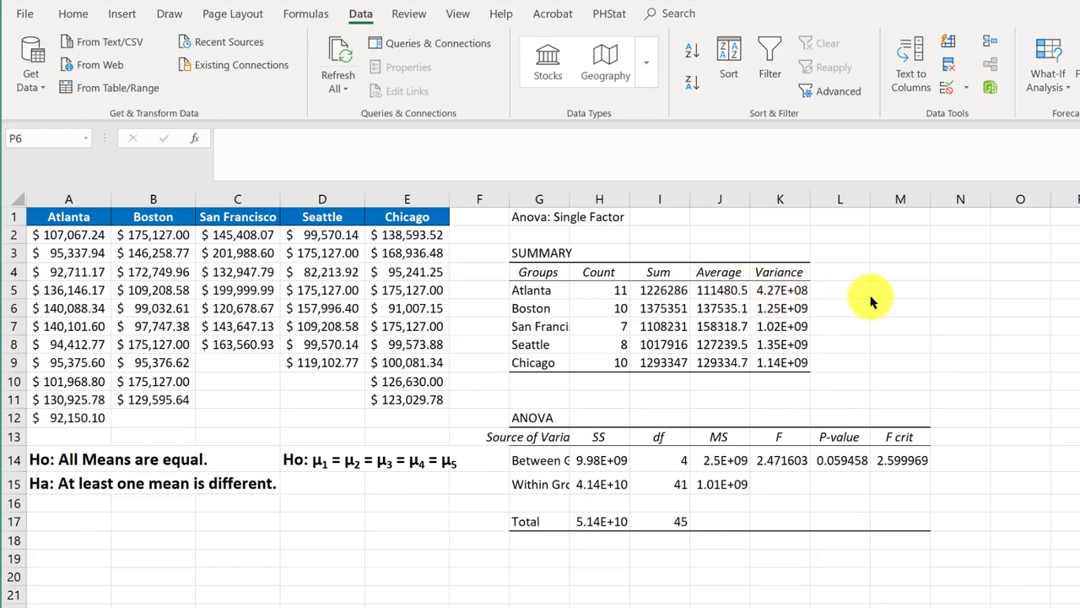
# Autofit the output columns G through L so all values show fully
pyautogui.click(552, 197)
pyautogui.moveTo(552, 197); pyautogui.dragTo(926, 199)
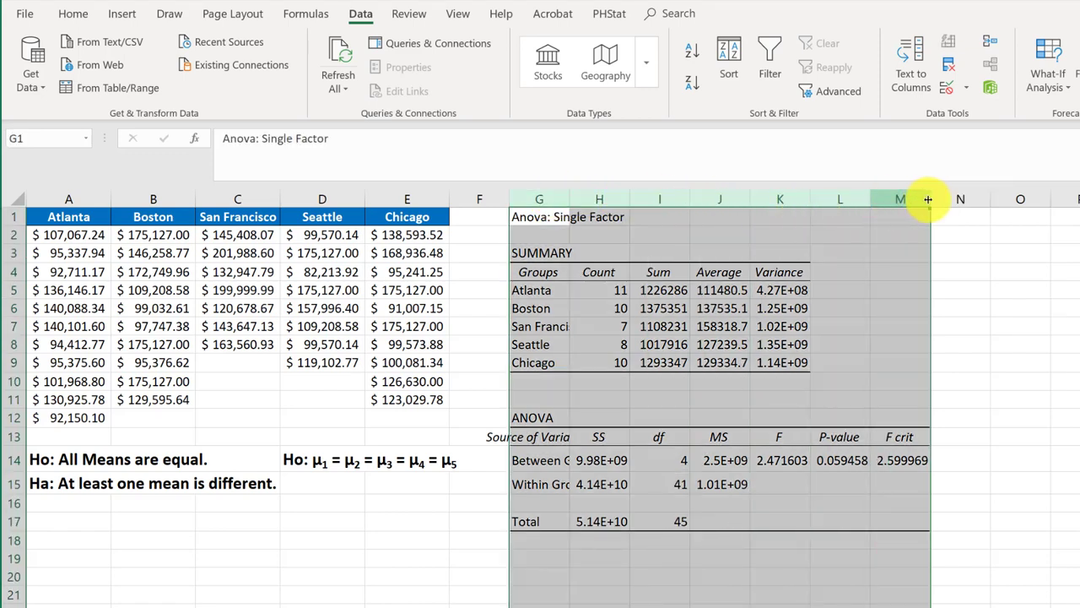
pyautogui.doubleClick(931, 199)
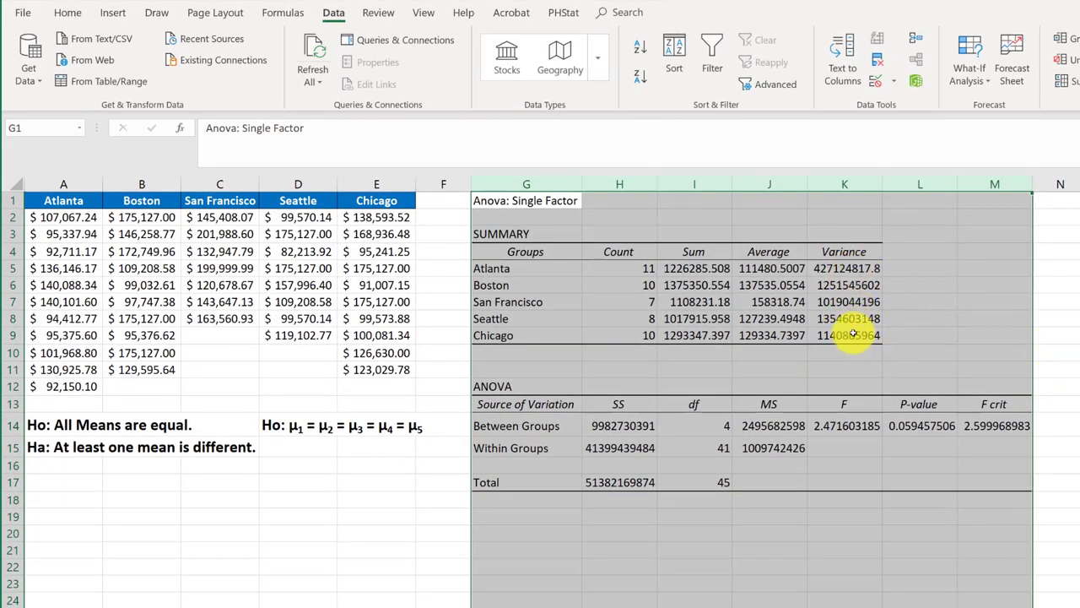
# Format averages J5:J9 as Accounting dollars and variances K5:K9 with Comma Style
pyautogui.click(772, 267)
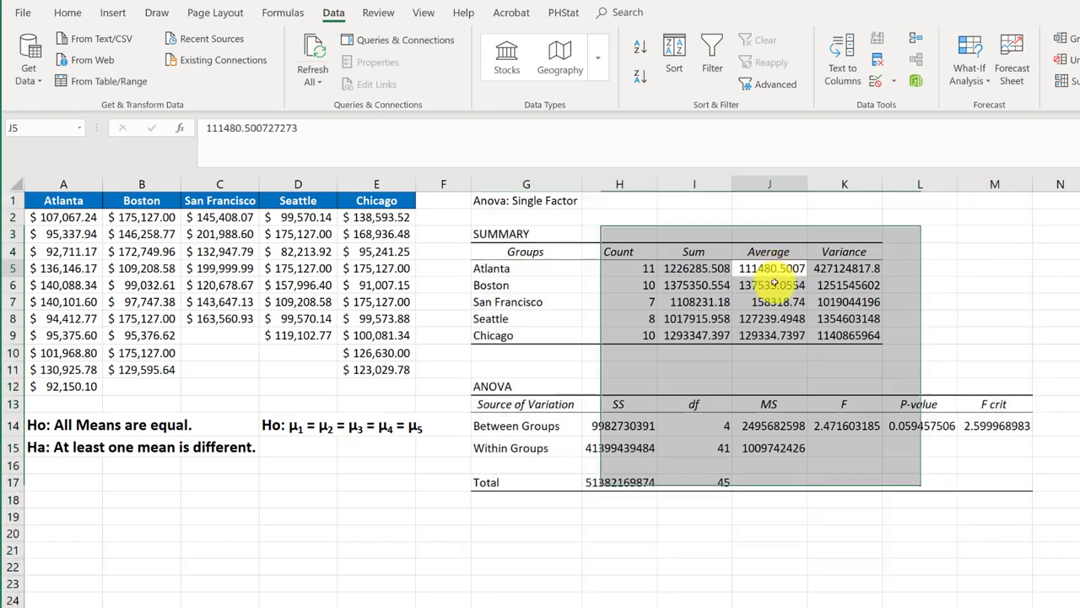
pyautogui.moveTo(774, 284); pyautogui.dragTo(775, 336)
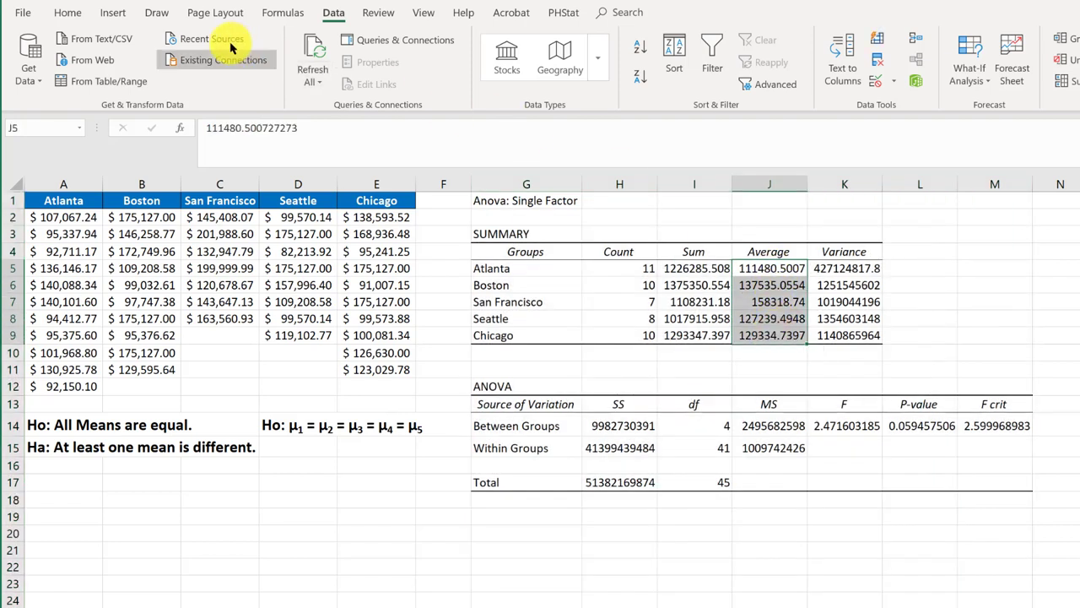
pyautogui.click(68, 13)
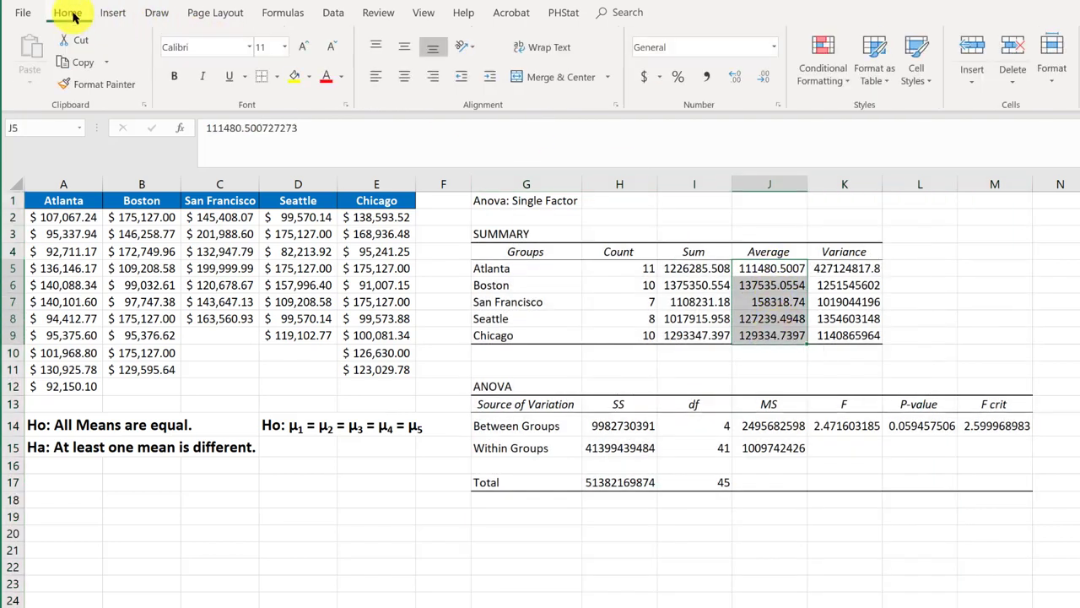
pyautogui.click(646, 77)
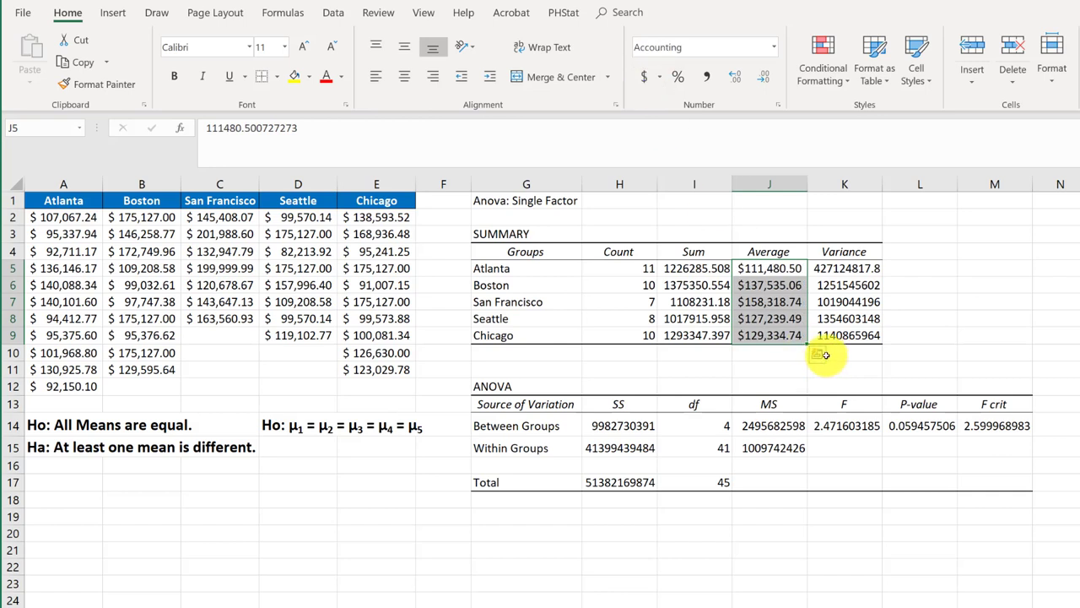
pyautogui.moveTo(846, 268); pyautogui.dragTo(847, 335)
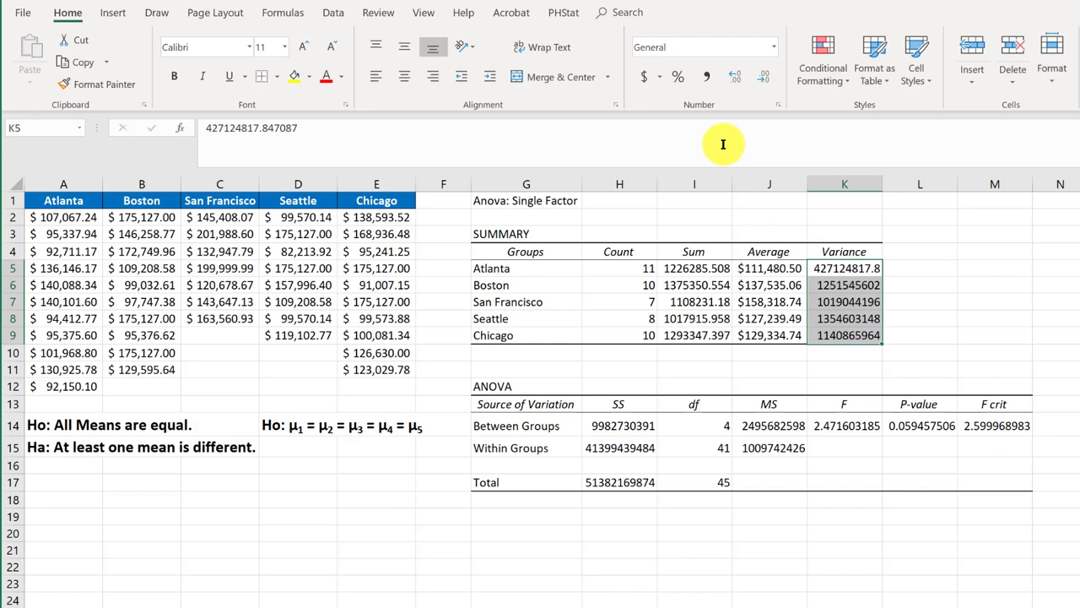
pyautogui.click(706, 78)
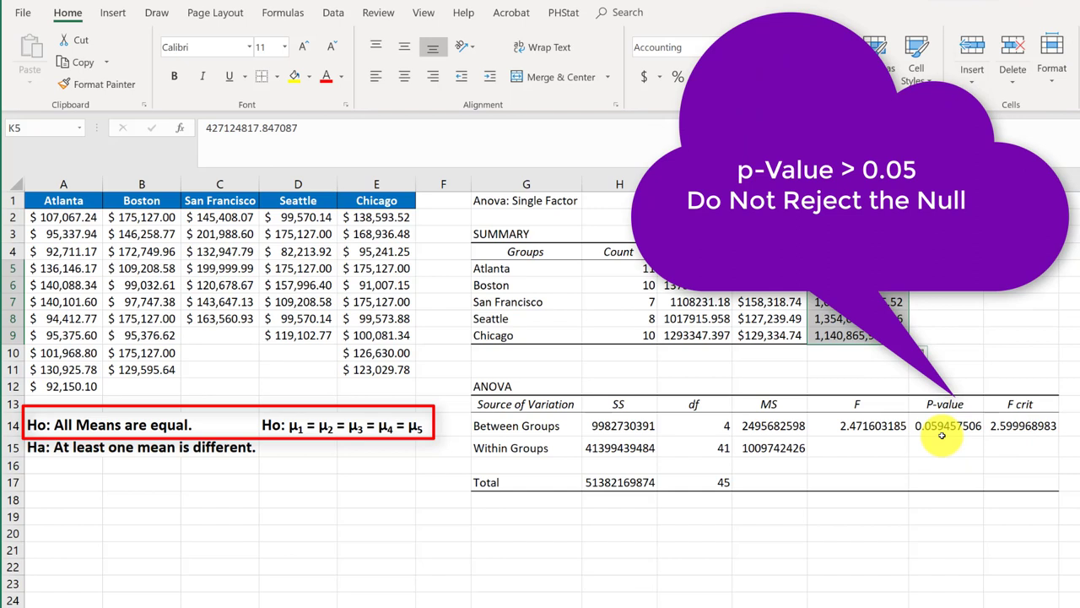
# Fill the F, P-value and F crit cells K14:M14 yellow
pyautogui.moveTo(869, 431); pyautogui.dragTo(1031, 426)
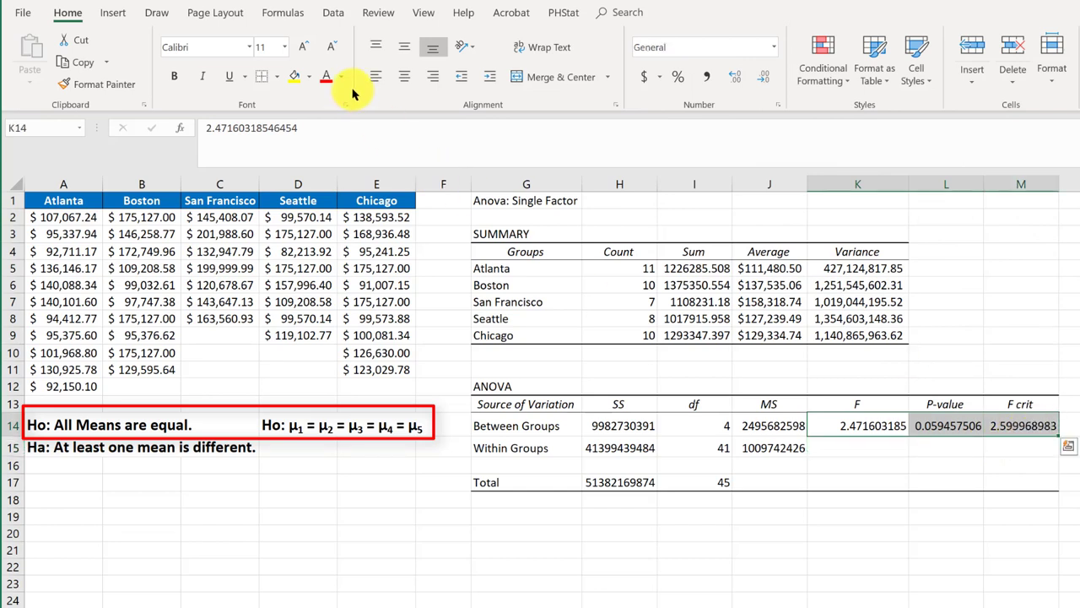
pyautogui.click(297, 78)
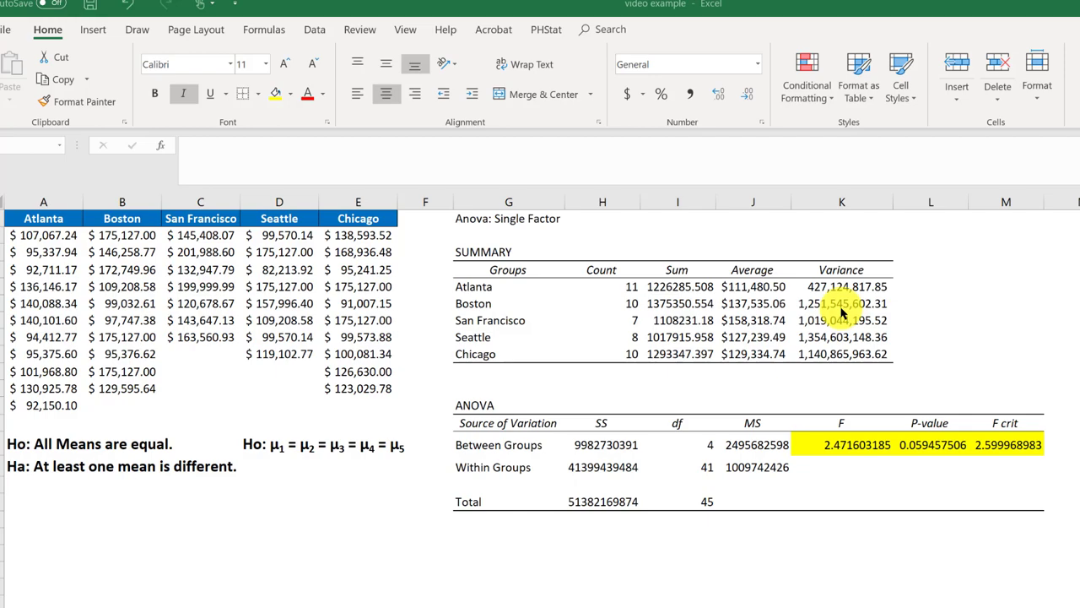
# Add an 'SD' column header, then enter =SQRT(K5) and fill it down for every office
pyautogui.moveTo(931, 270)
pyautogui.mouseDown()
pyautogui.moveTo(931, 355)
pyautogui.moveTo(931, 270)
pyautogui.mouseUp()
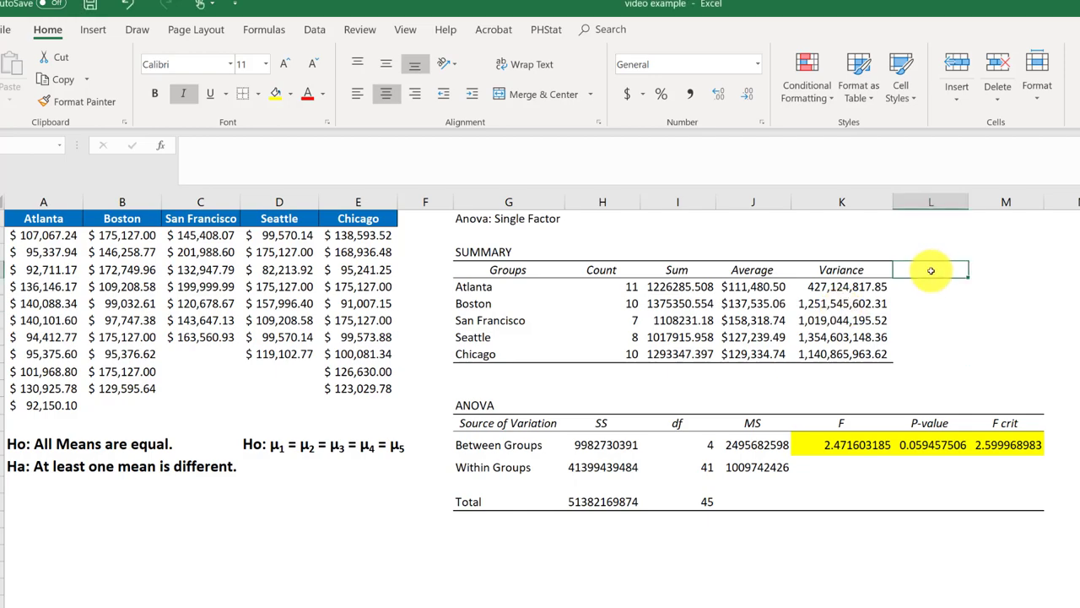
pyautogui.write('SD')
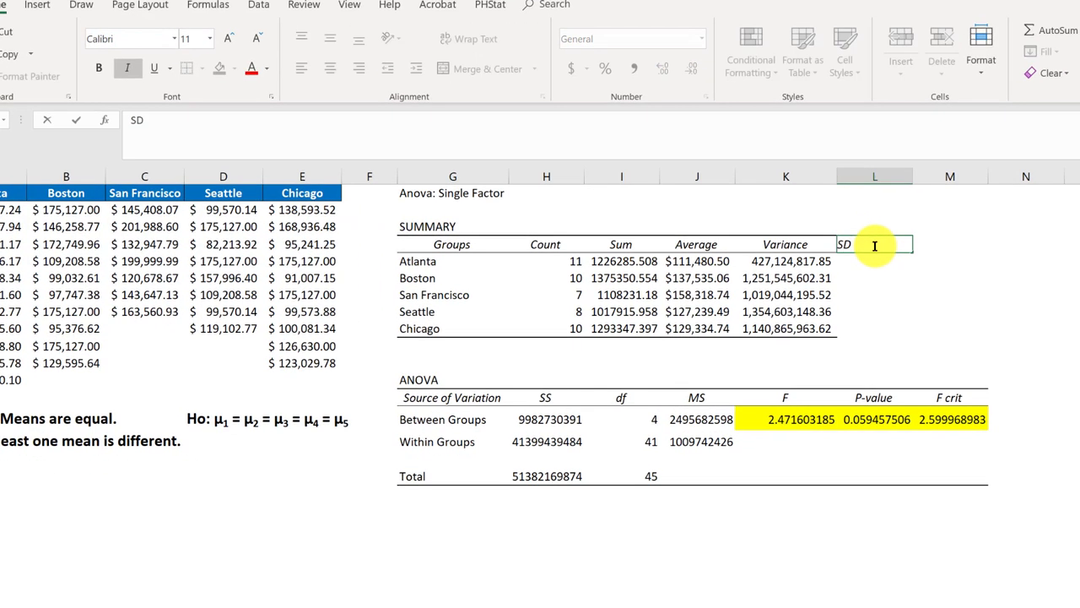
pyautogui.click(862, 261)
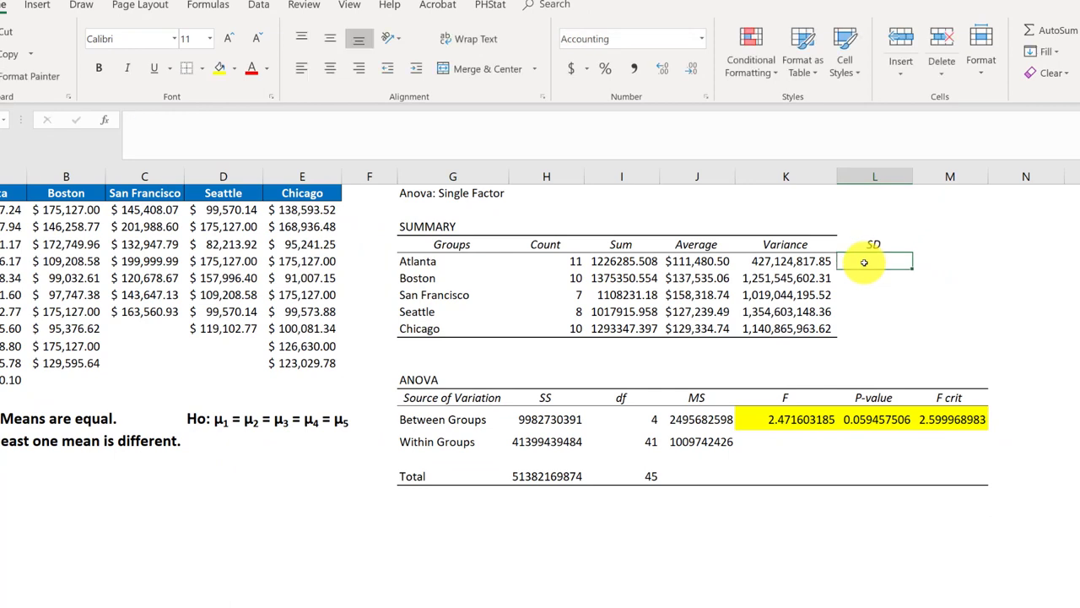
pyautogui.write('=sq')
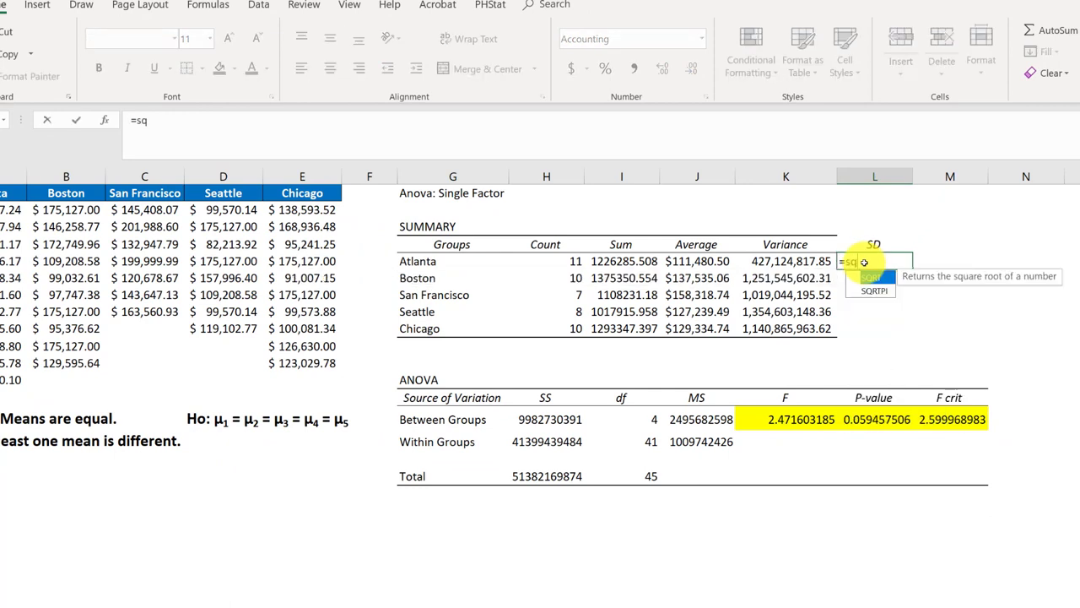
pyautogui.write('rt')
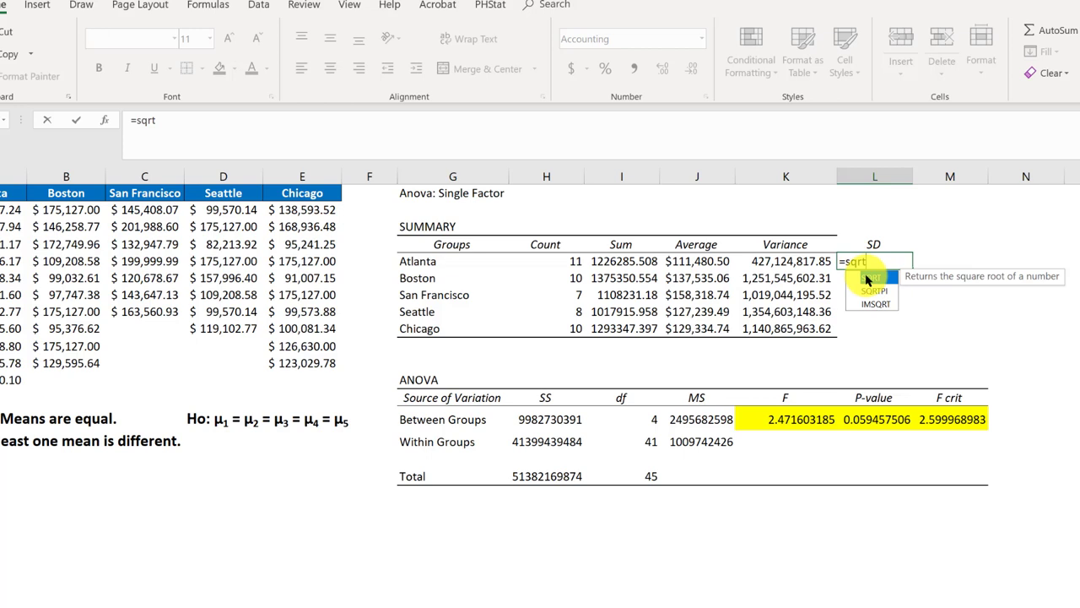
pyautogui.press('Tab')
pyautogui.click(762, 262)
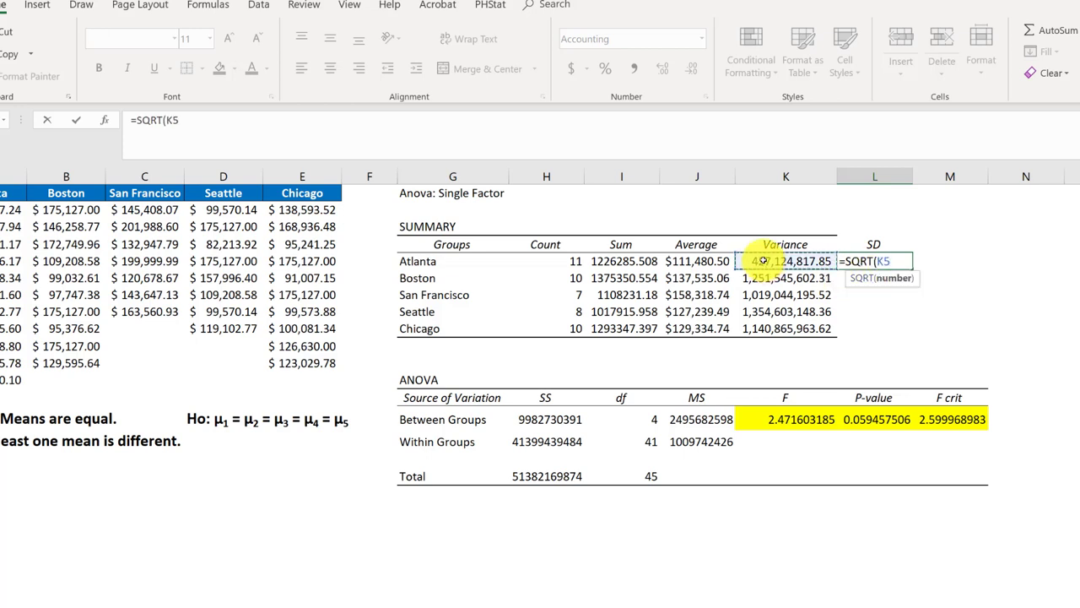
pyautogui.press('Return')
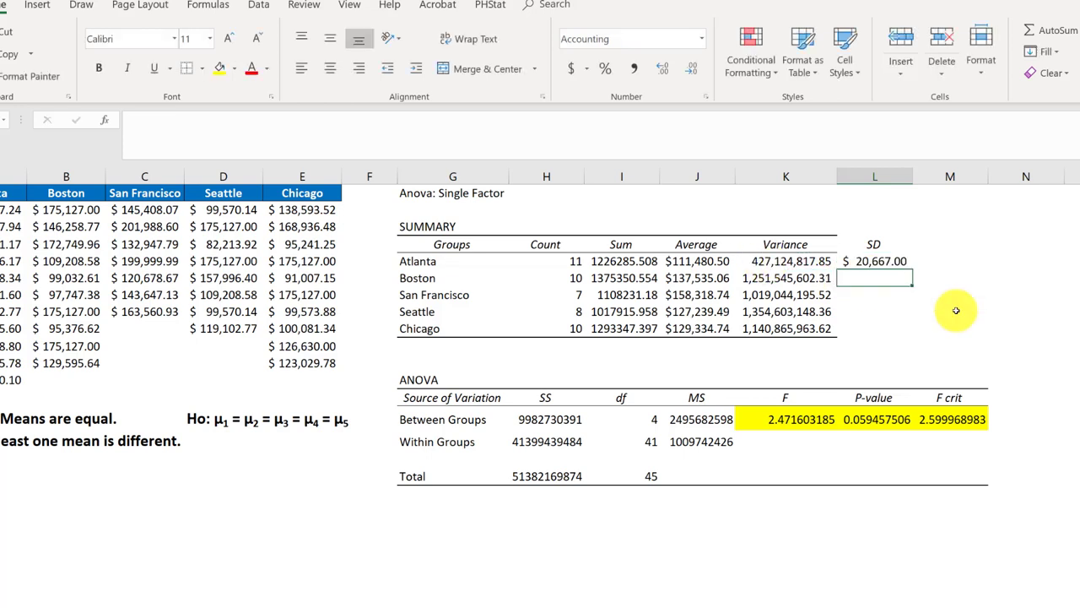
pyautogui.click(896, 262)
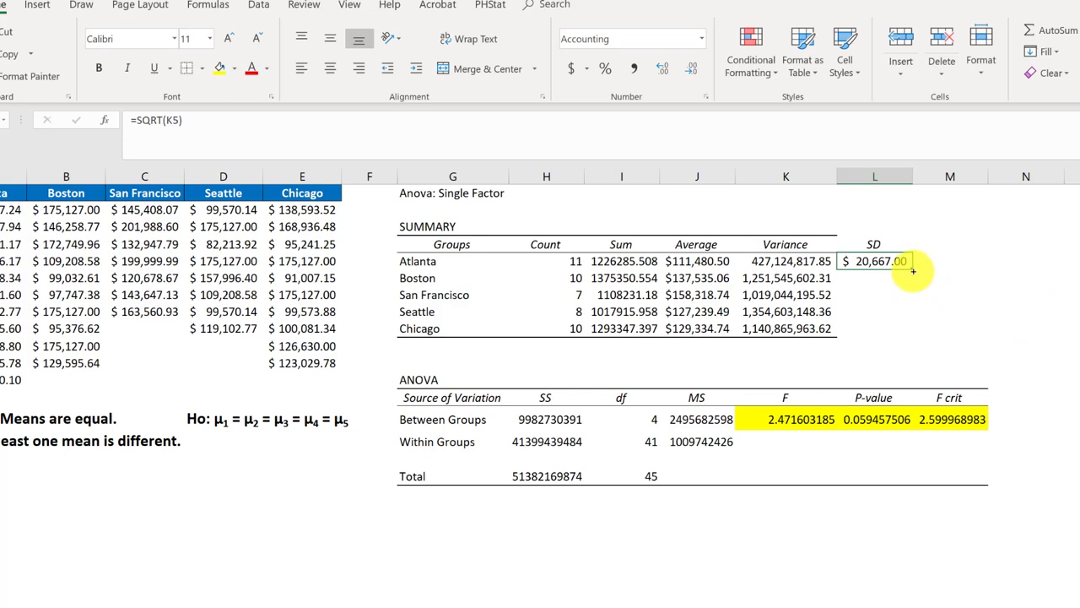
pyautogui.moveTo(914, 271); pyautogui.dragTo(908, 332)
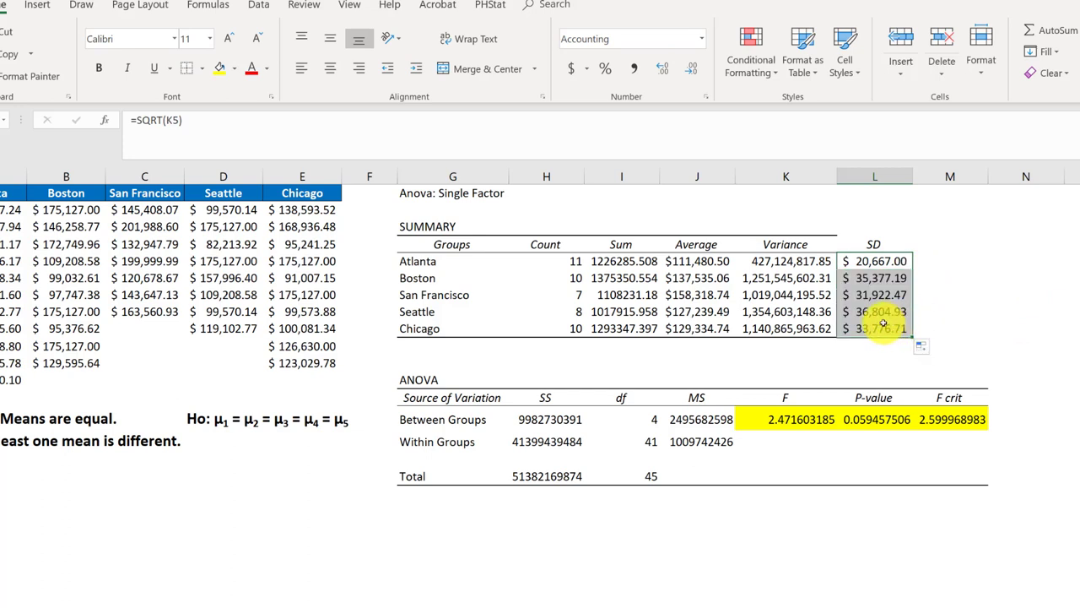